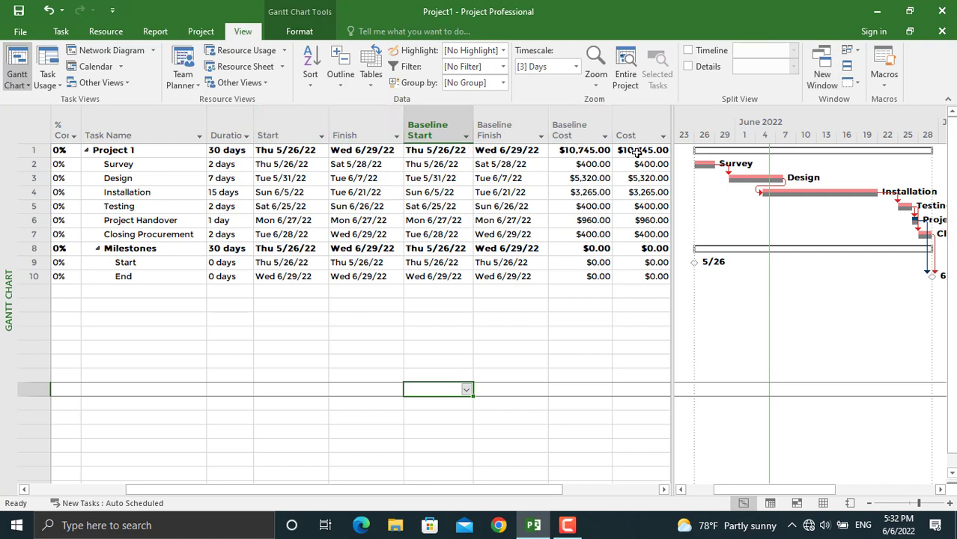
# Set Survey to 100% complete and Design to 20% complete
pyautogui.click(308, 355)
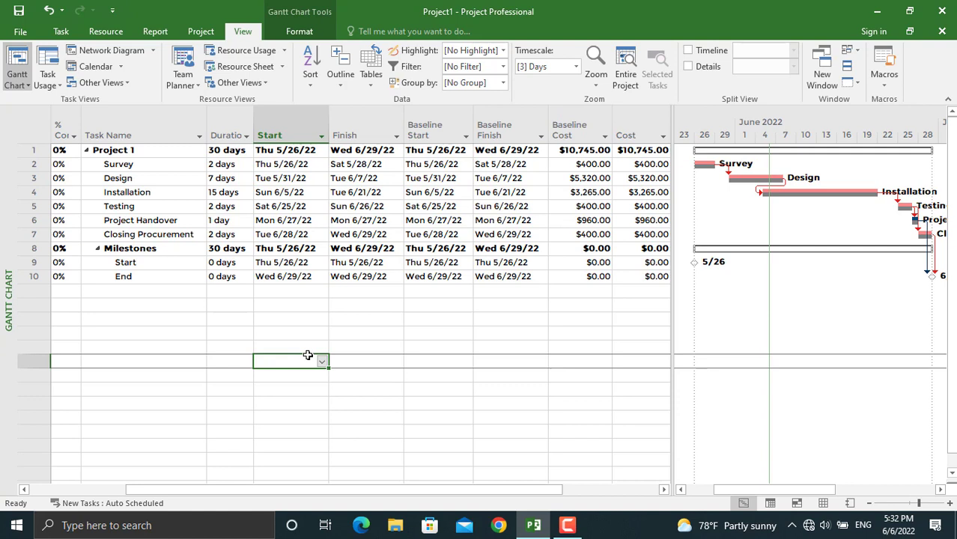
pyautogui.click(70, 163)
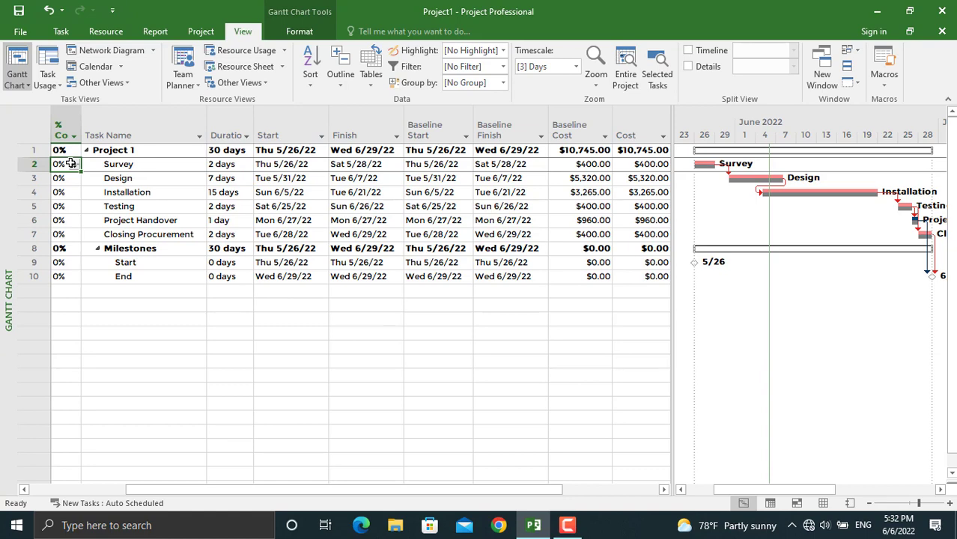
pyautogui.write('100')
pyautogui.press('Return')
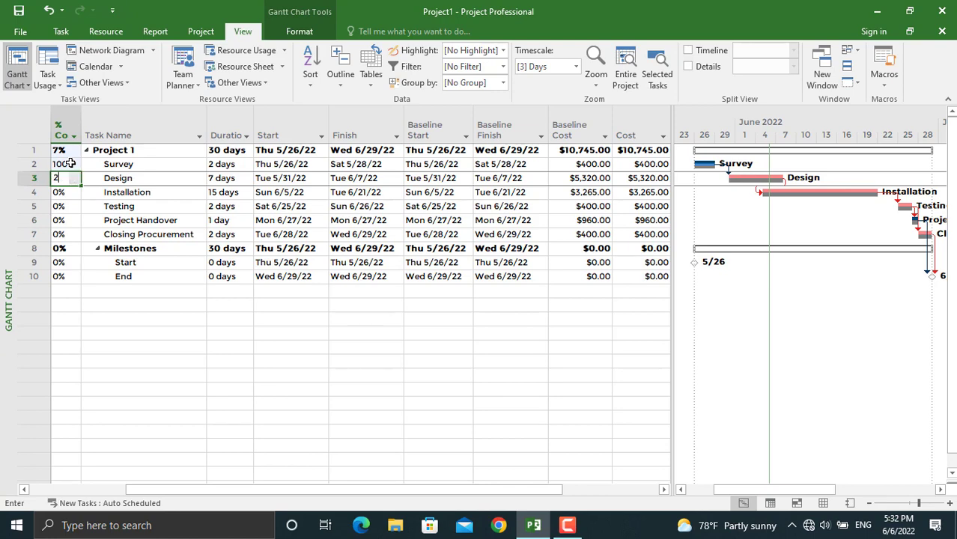
pyautogui.write('20')
pyautogui.press('Return')
pyautogui.click(285, 164)
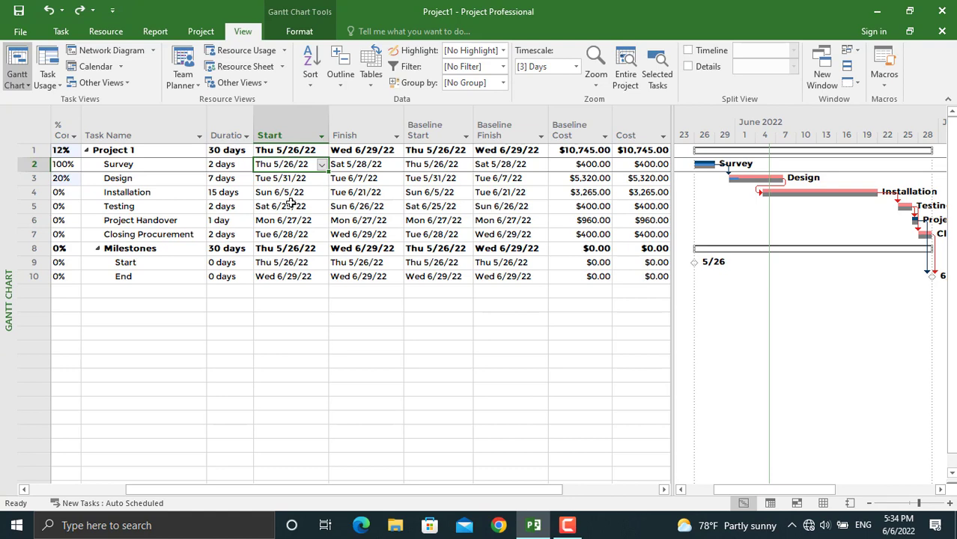
# Reschedule Survey to start Fri 5/27/22 and Design to start Thu 6/2/22
pyautogui.click(324, 166)
pyautogui.click(322, 165)
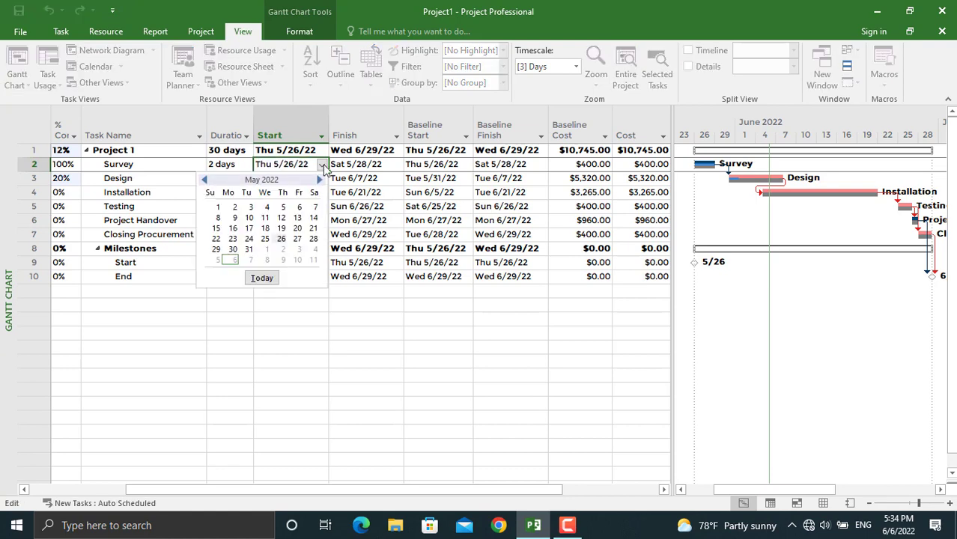
pyautogui.click(298, 239)
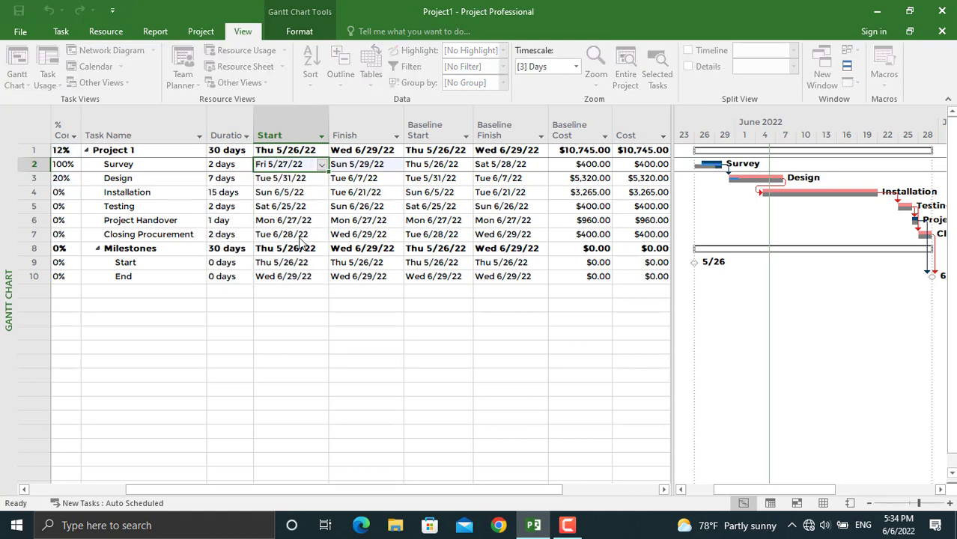
pyautogui.click(289, 181)
pyautogui.click(322, 178)
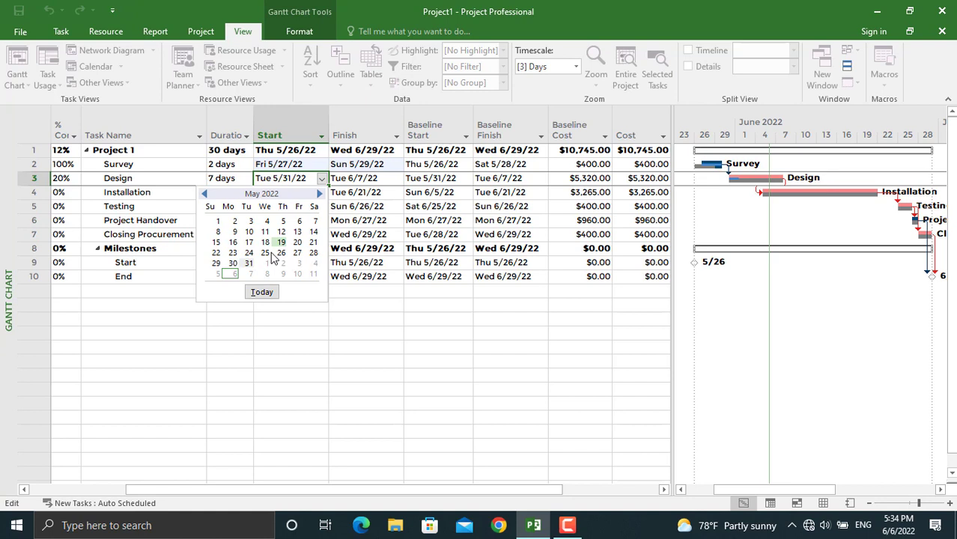
pyautogui.click(318, 195)
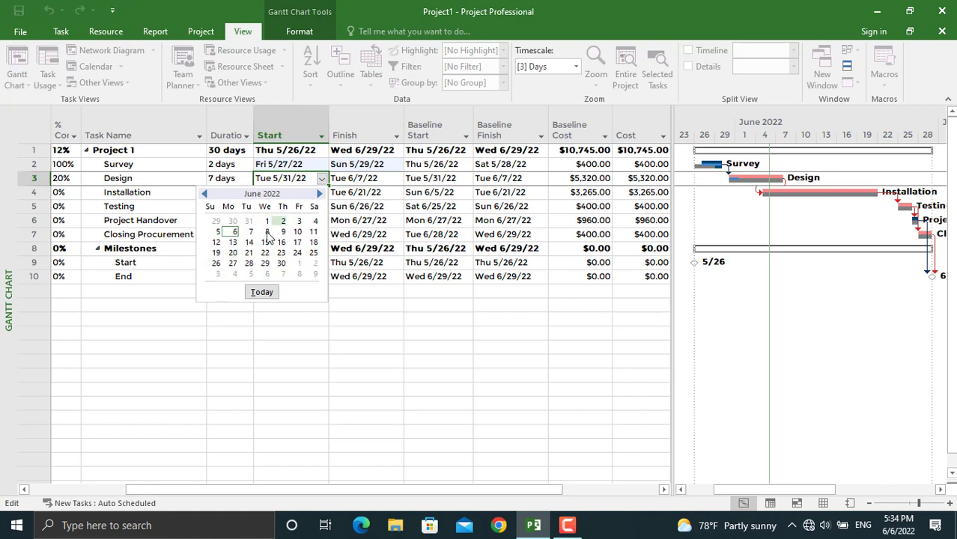
pyautogui.click(282, 221)
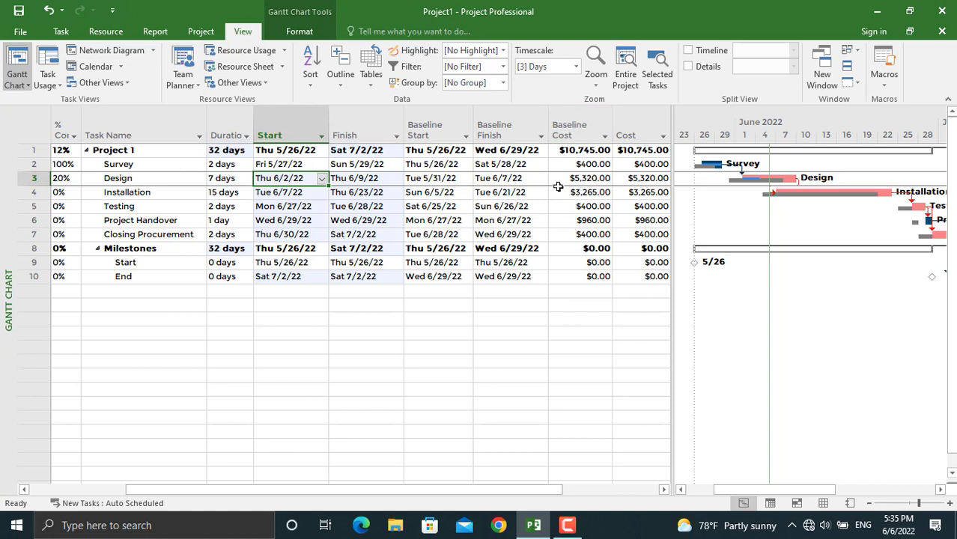
# Enter a cost of $1,000 for the Survey task
pyautogui.click(638, 167)
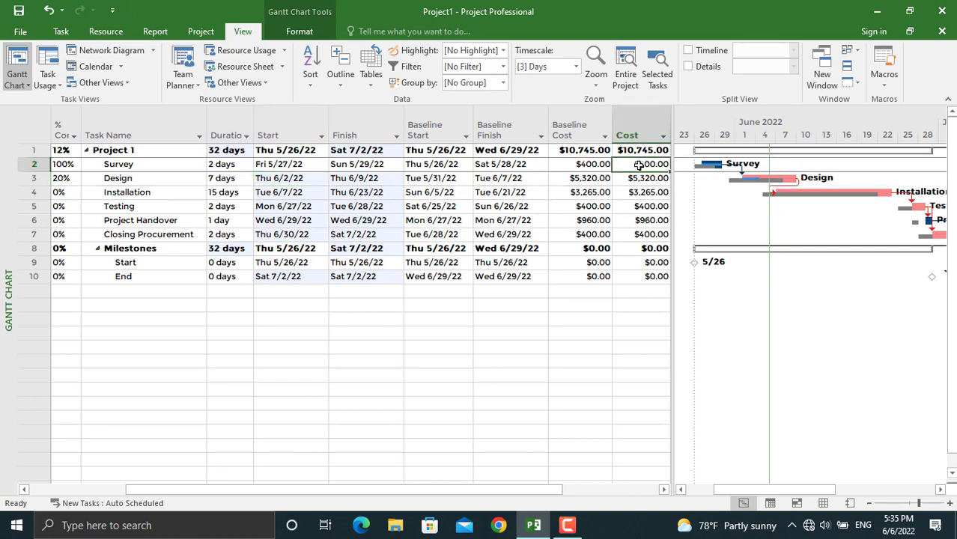
pyautogui.write('1000')
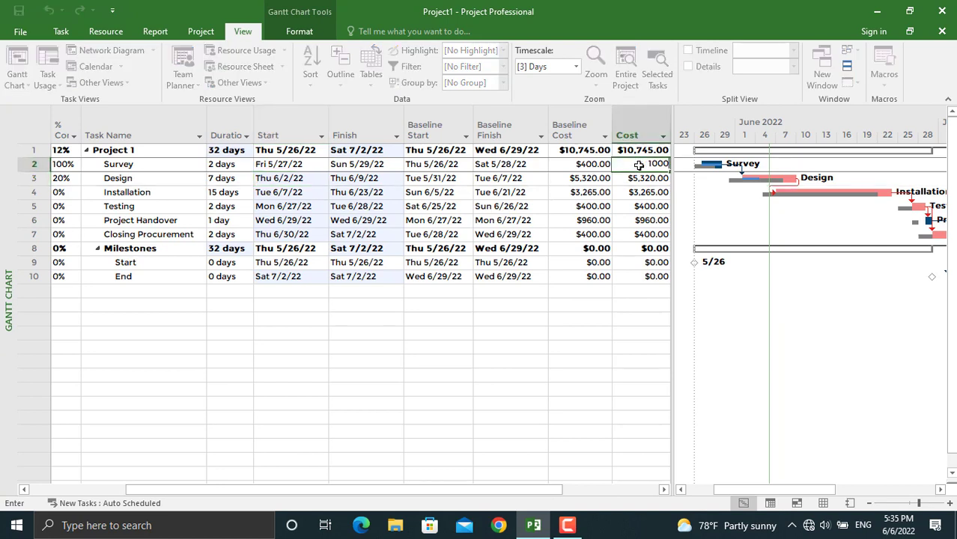
pyautogui.press('Return')
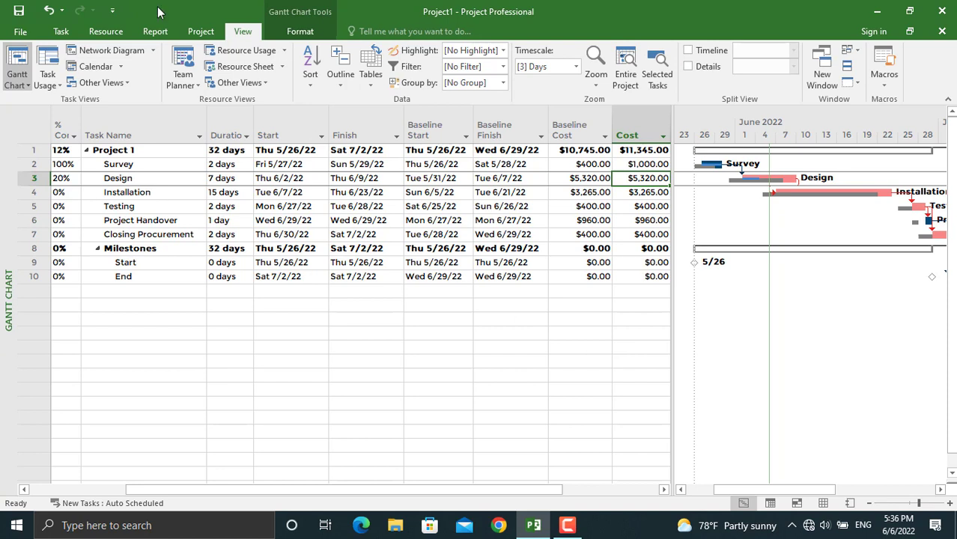
# Generate the Earned Value Over Time visual report in Excel with usage data at Days level
pyautogui.click(155, 32)
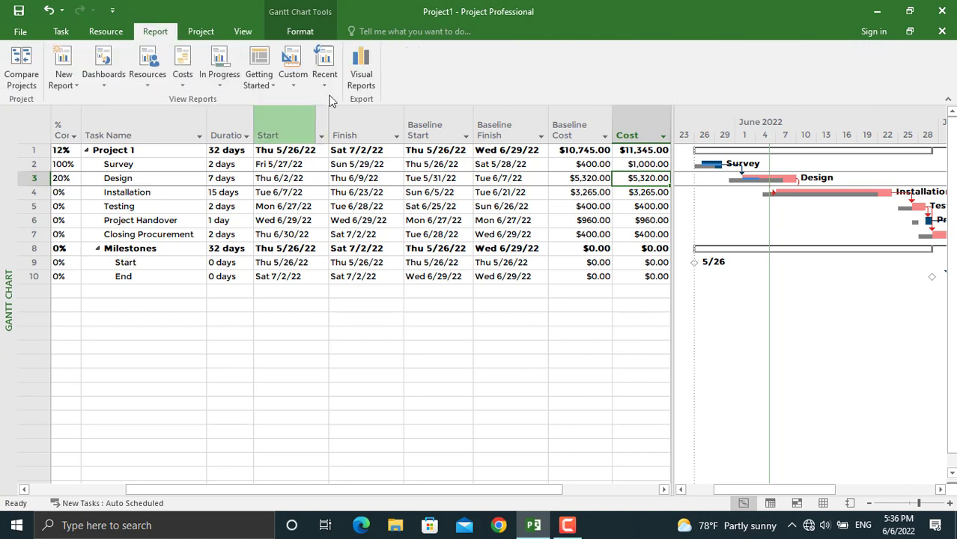
pyautogui.click(362, 80)
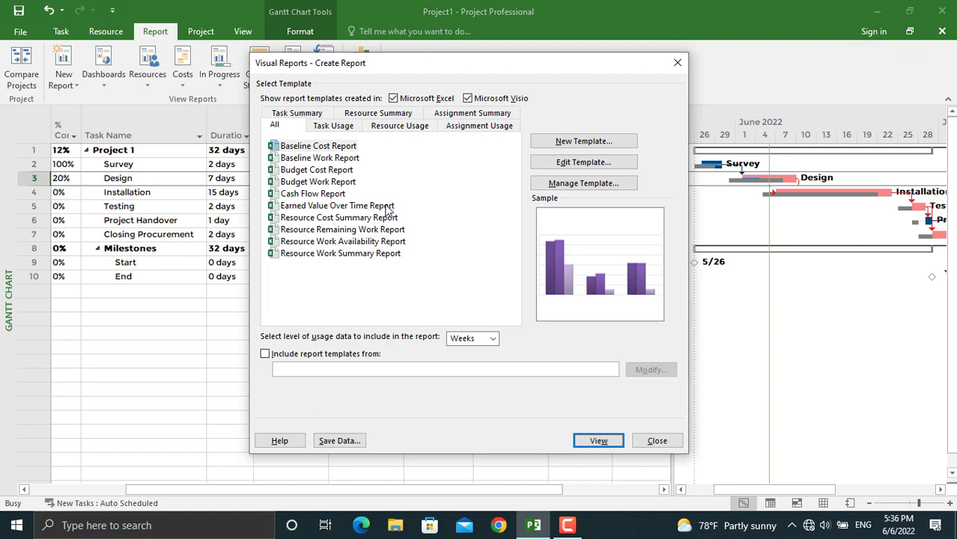
pyautogui.click(357, 206)
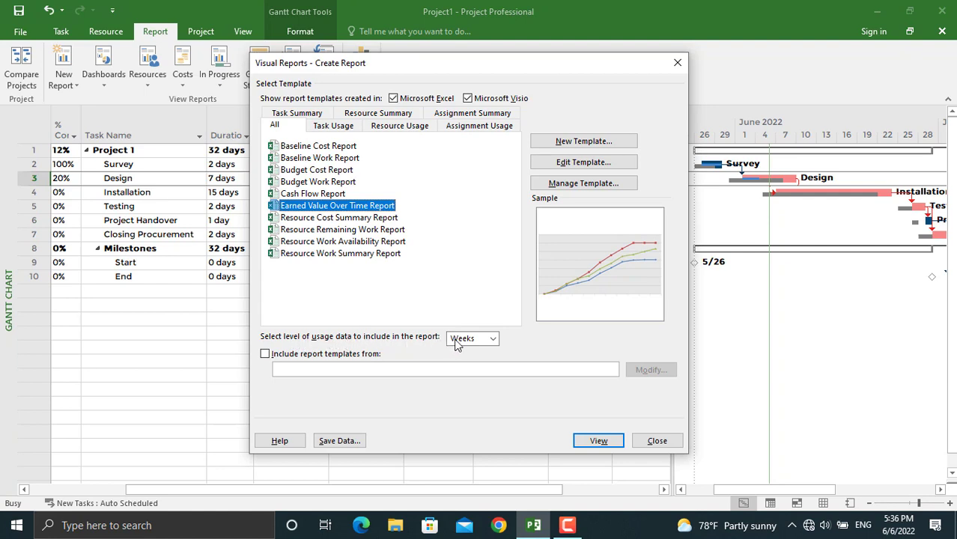
pyautogui.click(491, 339)
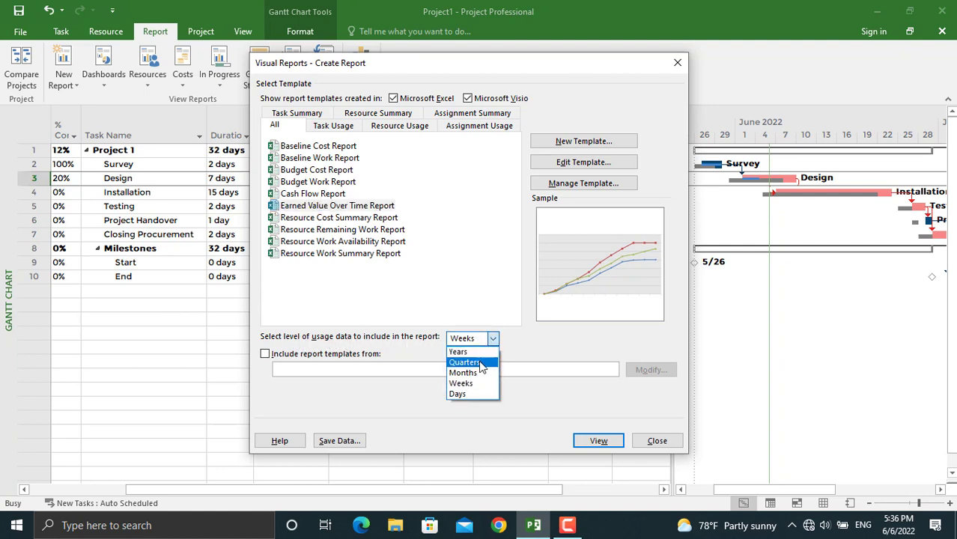
pyautogui.click(466, 391)
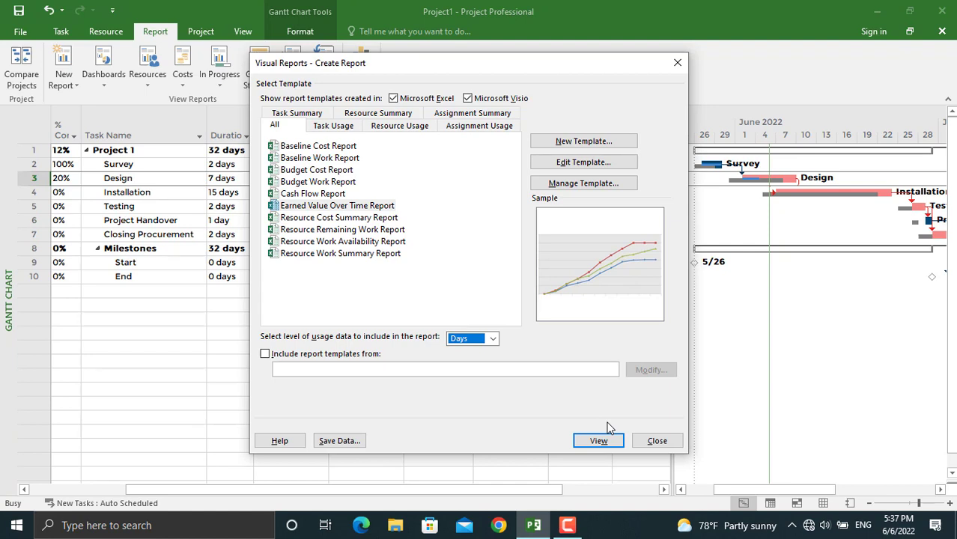
pyautogui.click(598, 441)
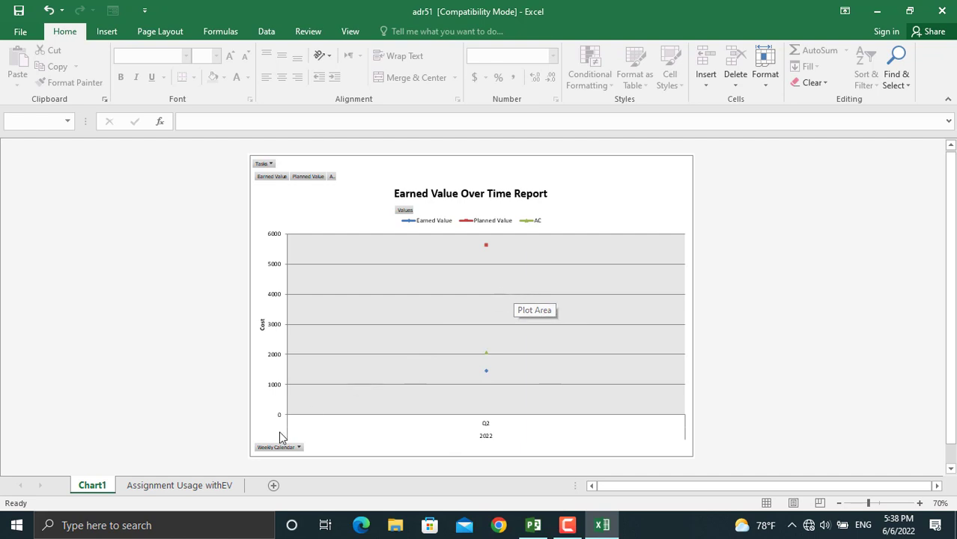
# Expand Q2 into Weeks 21–23 and their days in the pivot table, then view Chart1
pyautogui.click(187, 488)
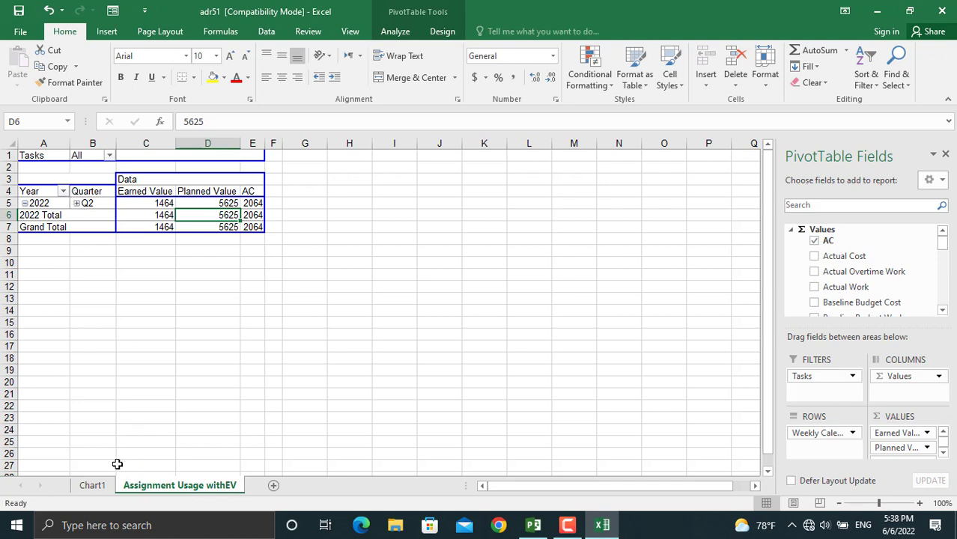
pyautogui.click(90, 485)
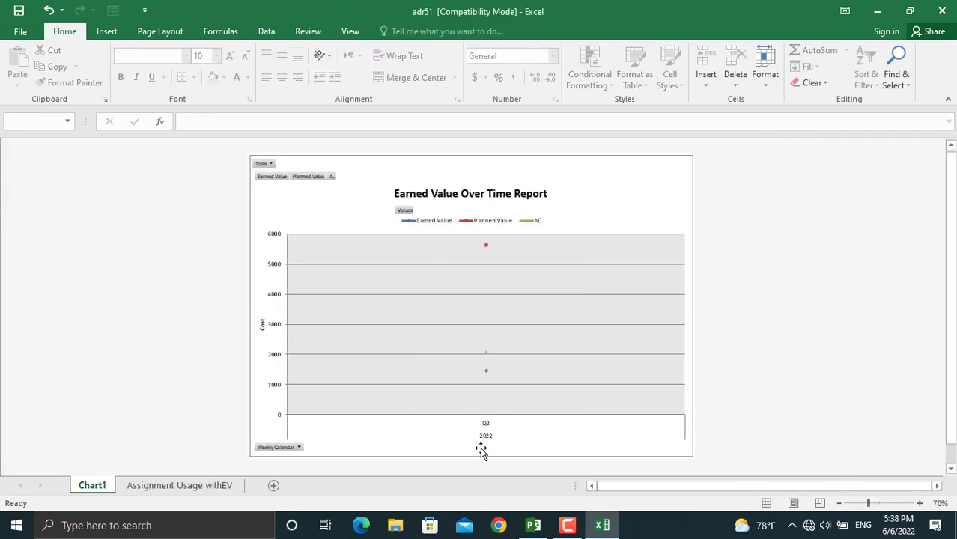
pyautogui.click(213, 486)
pyautogui.click(77, 204)
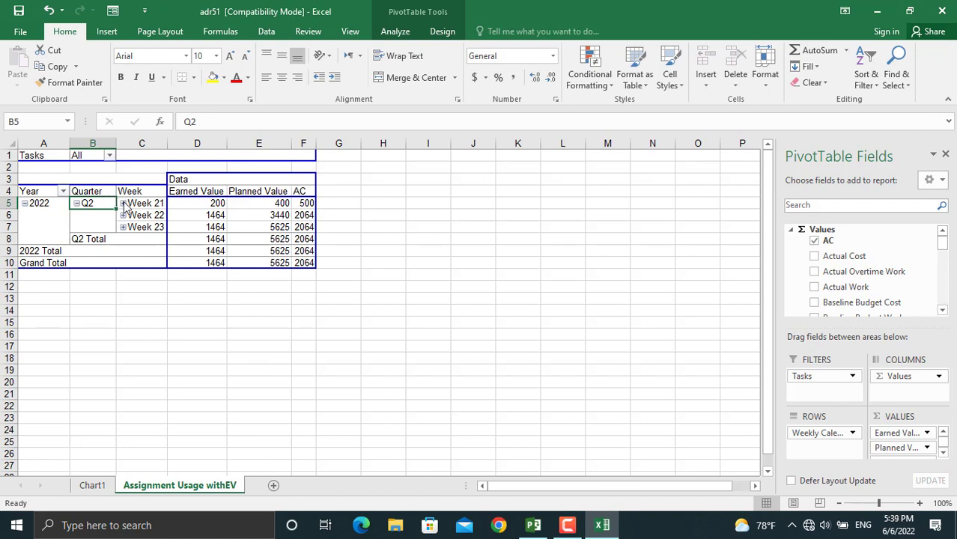
pyautogui.click(124, 203)
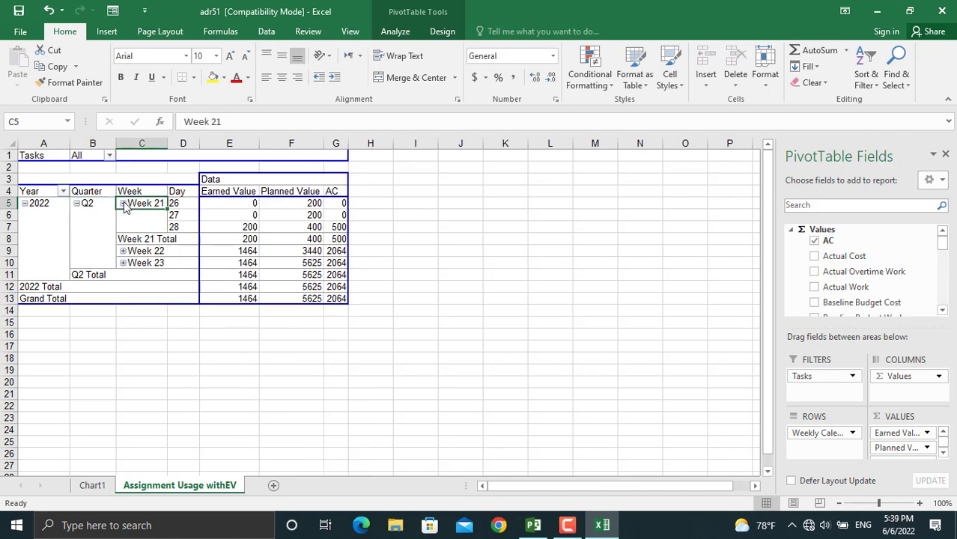
pyautogui.click(124, 251)
pyautogui.click(123, 347)
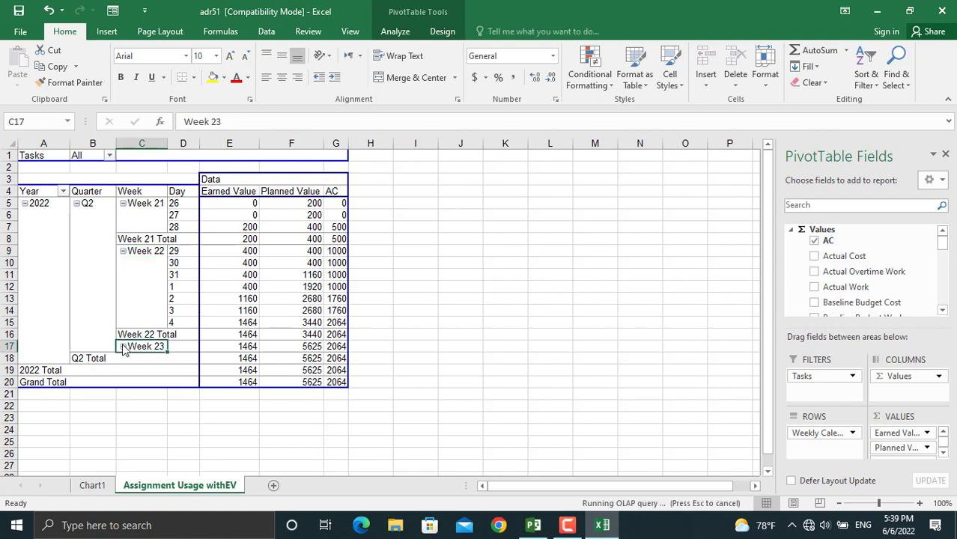
pyautogui.click(92, 485)
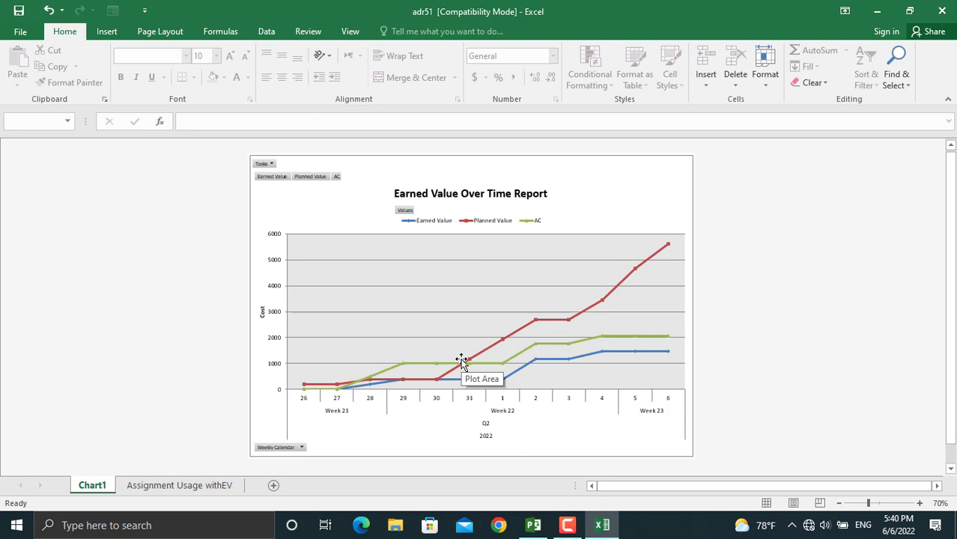
# Paste a copy of the Earned Value chart onto a new Sheet1
pyautogui.click(405, 454)
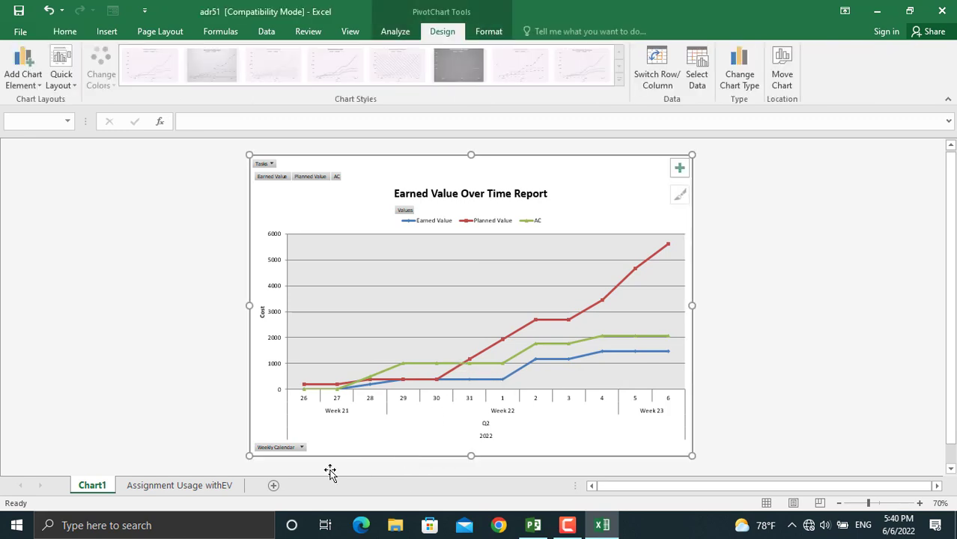
pyautogui.click(272, 486)
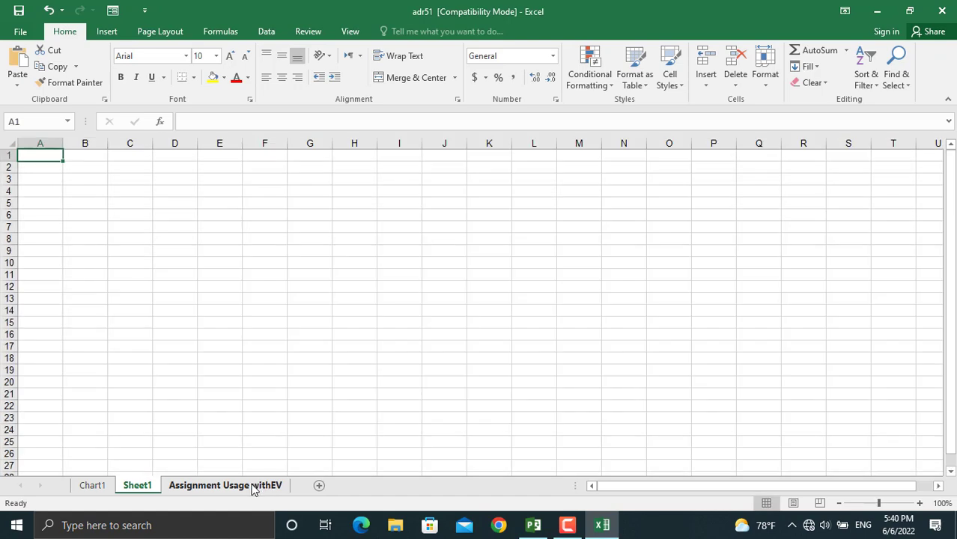
pyautogui.hotkey('ctrl', 'v')
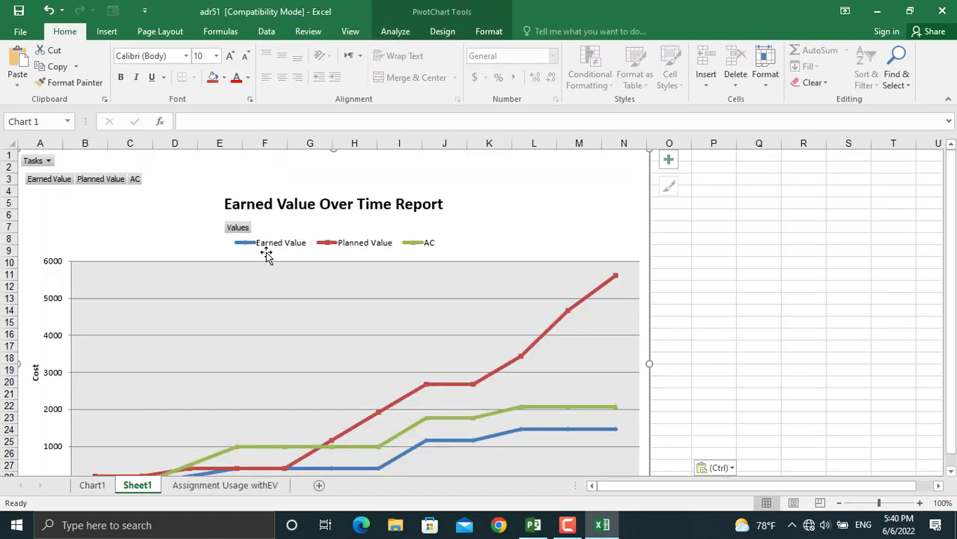
pyautogui.scroll(-1, 410, 246)
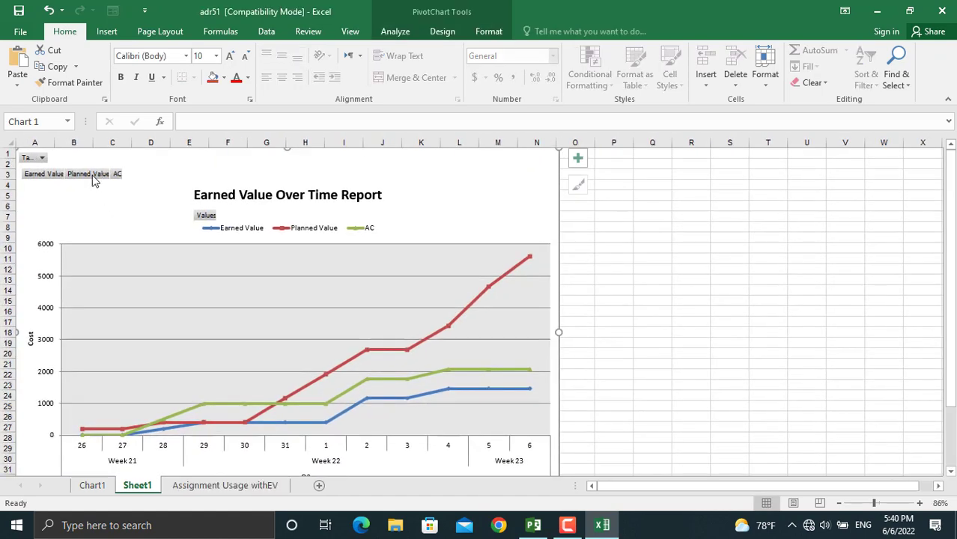
# Hide all field buttons on the pasted pivot chart
pyautogui.click(92, 177)
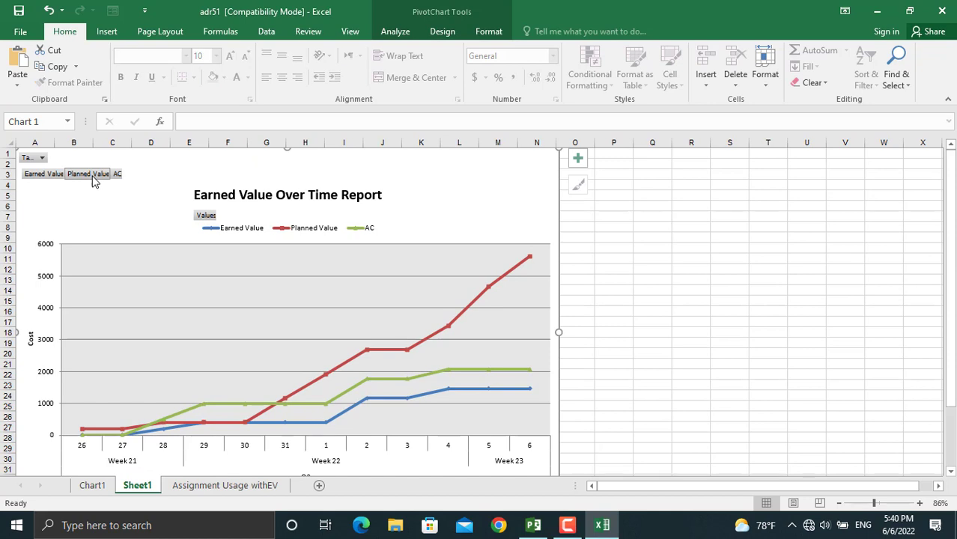
pyautogui.click(451, 21)
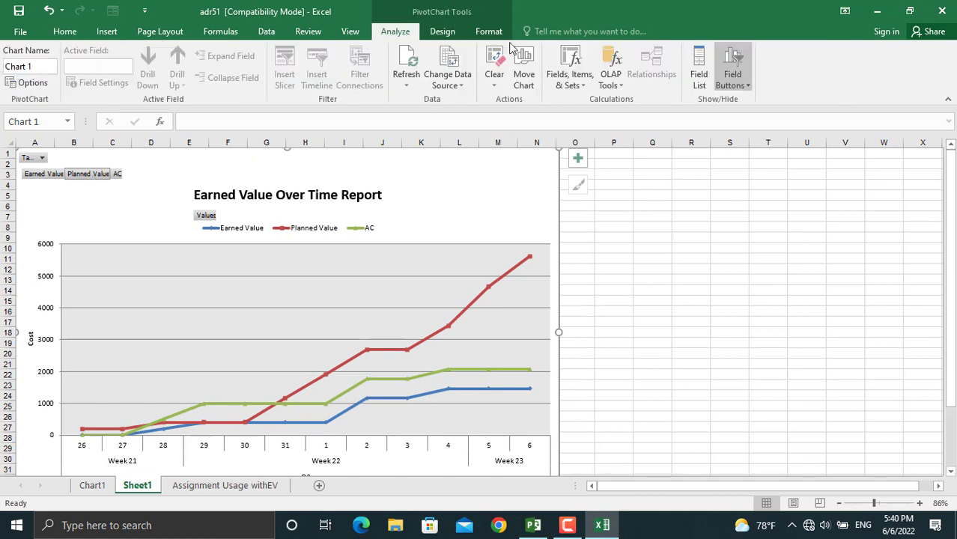
pyautogui.click(719, 89)
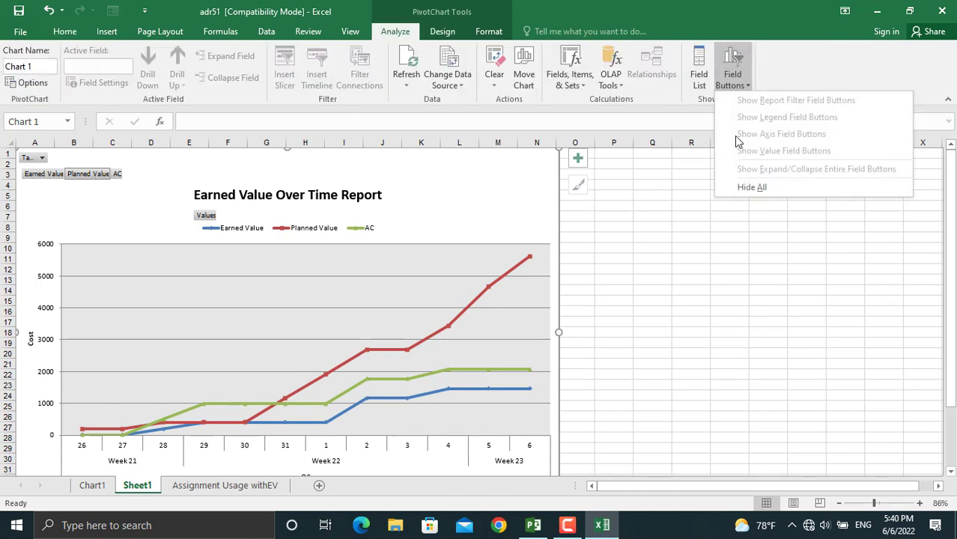
pyautogui.click(744, 184)
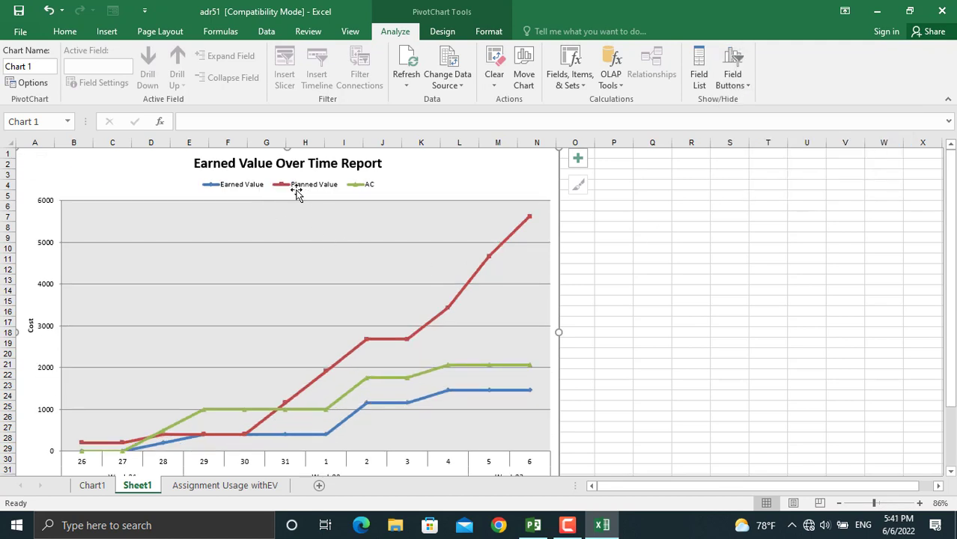
pyautogui.click(615, 312)
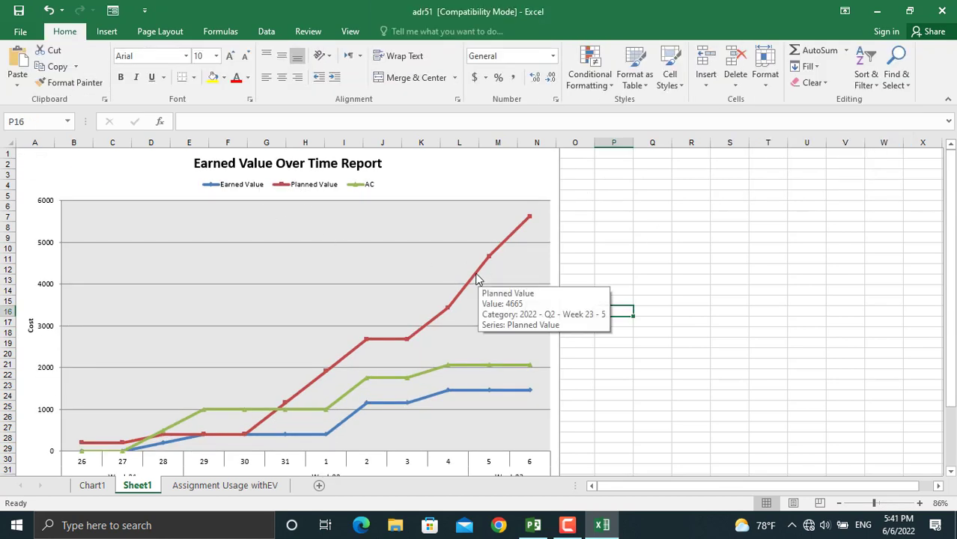
pyautogui.click(558, 263)
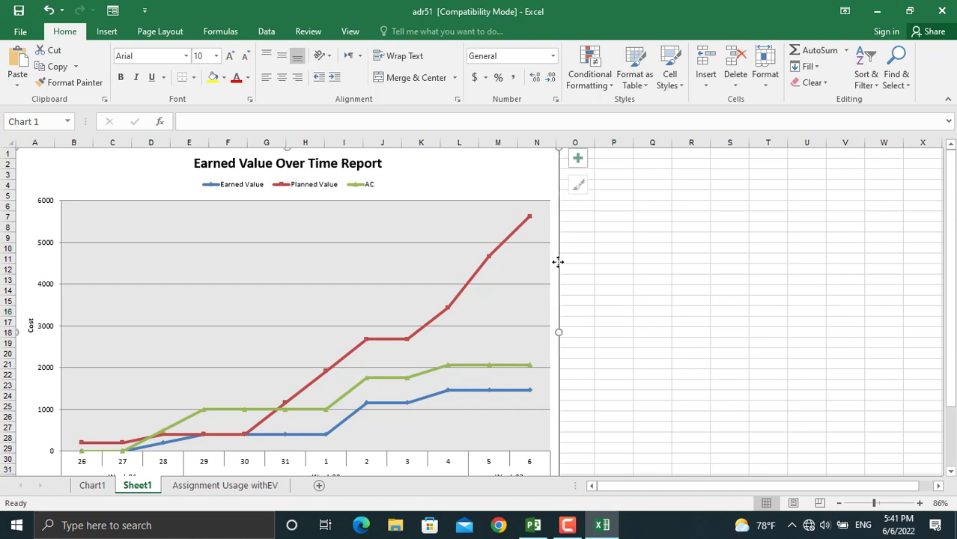
# Add centred data labels to all three lines and delete the vertical Cost axis
pyautogui.click(440, 32)
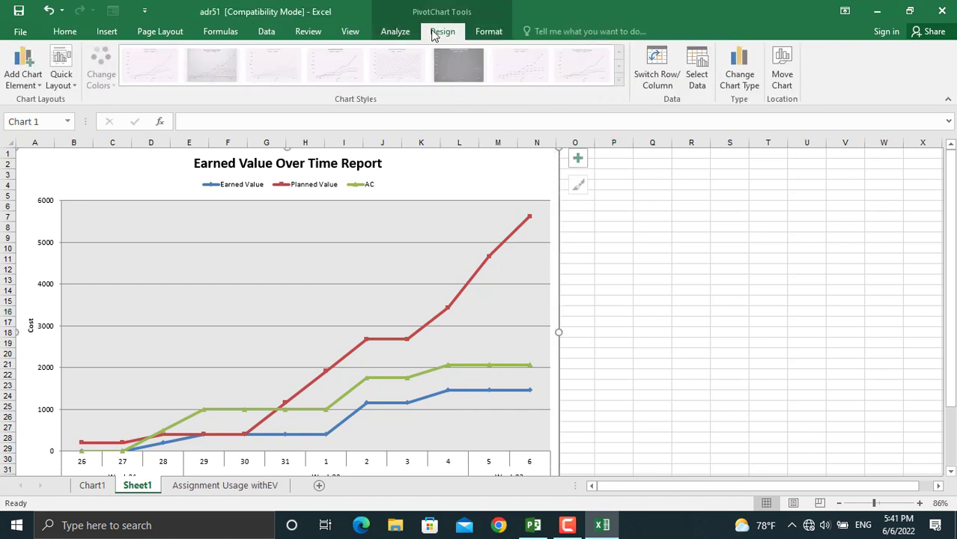
pyautogui.click(28, 89)
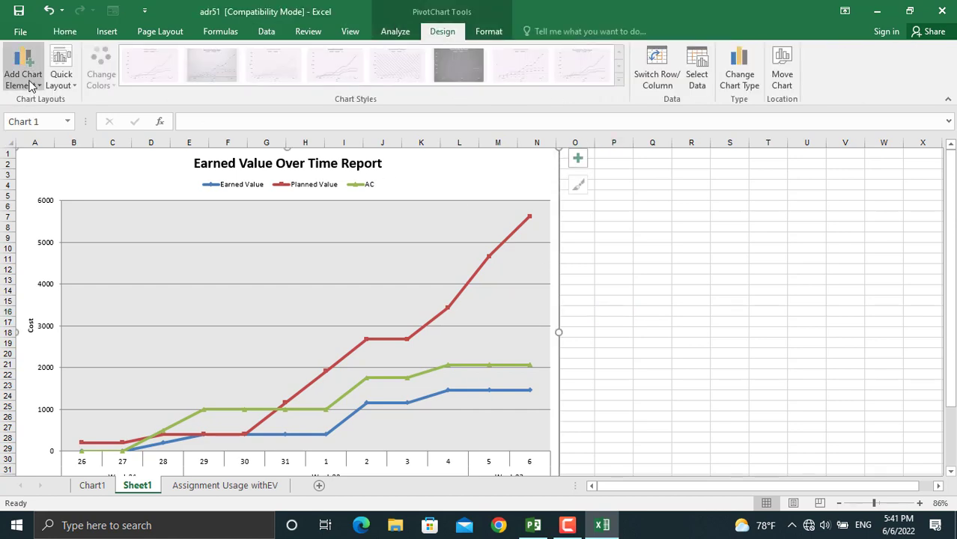
pyautogui.moveTo(64, 161)
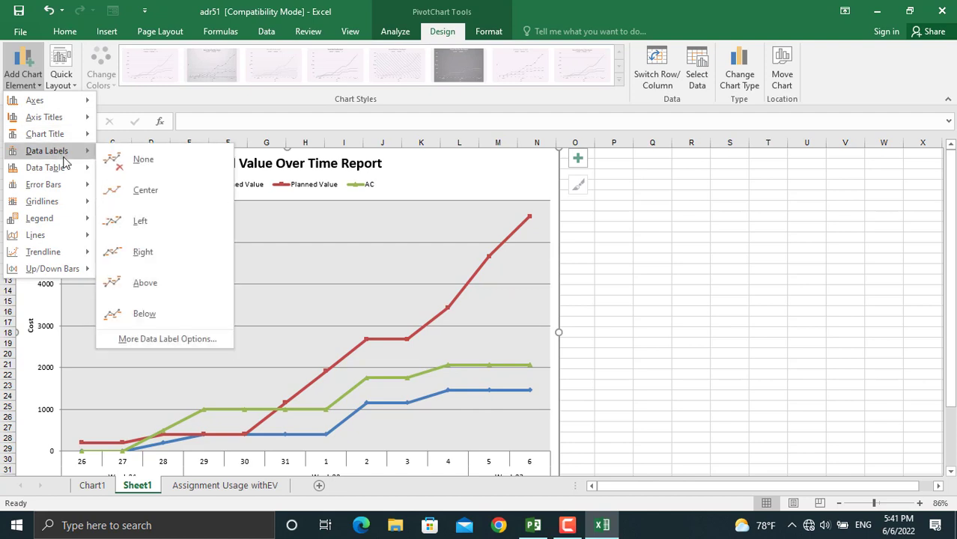
pyautogui.click(181, 196)
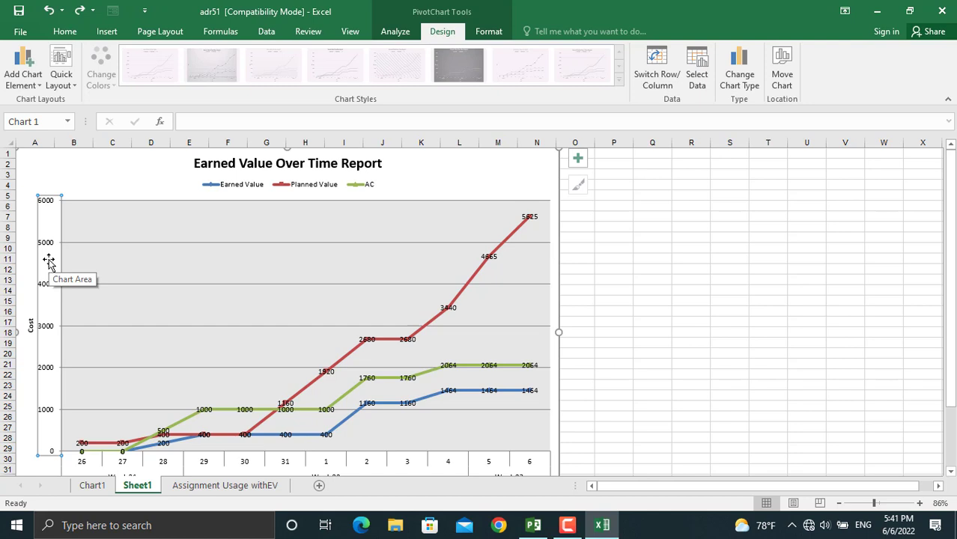
pyautogui.press('Delete')
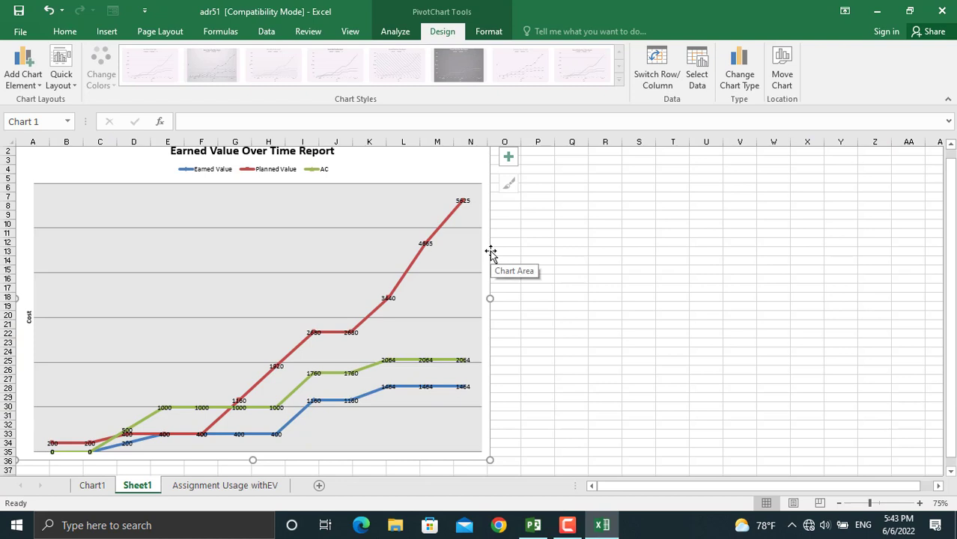
# Give the chart area no fill and no border
pyautogui.rightClick(490, 253)
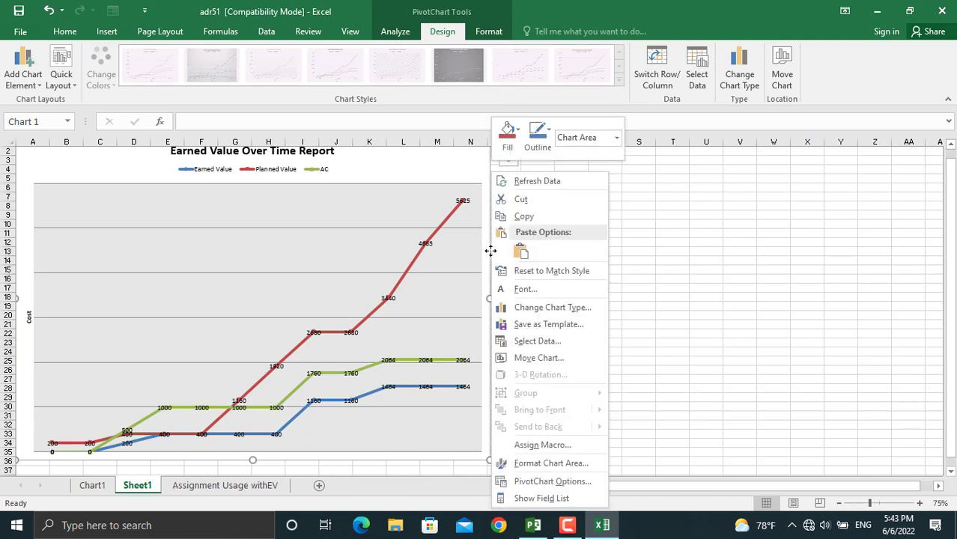
pyautogui.click(554, 463)
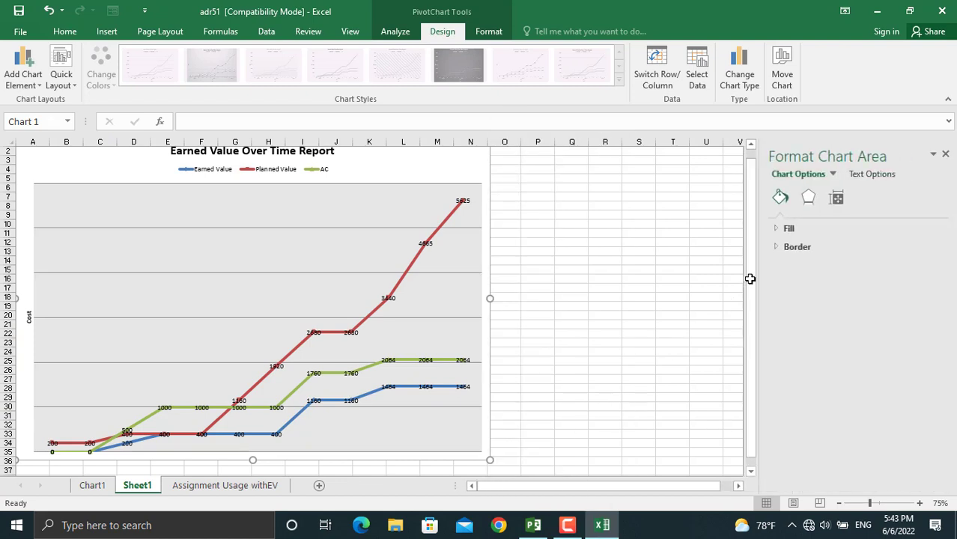
pyautogui.click(788, 231)
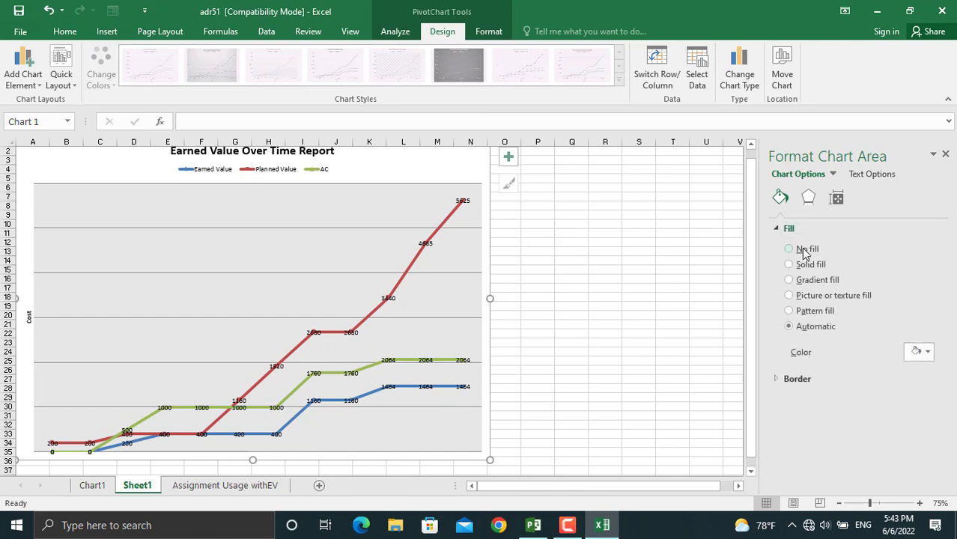
pyautogui.click(804, 251)
pyautogui.click(794, 352)
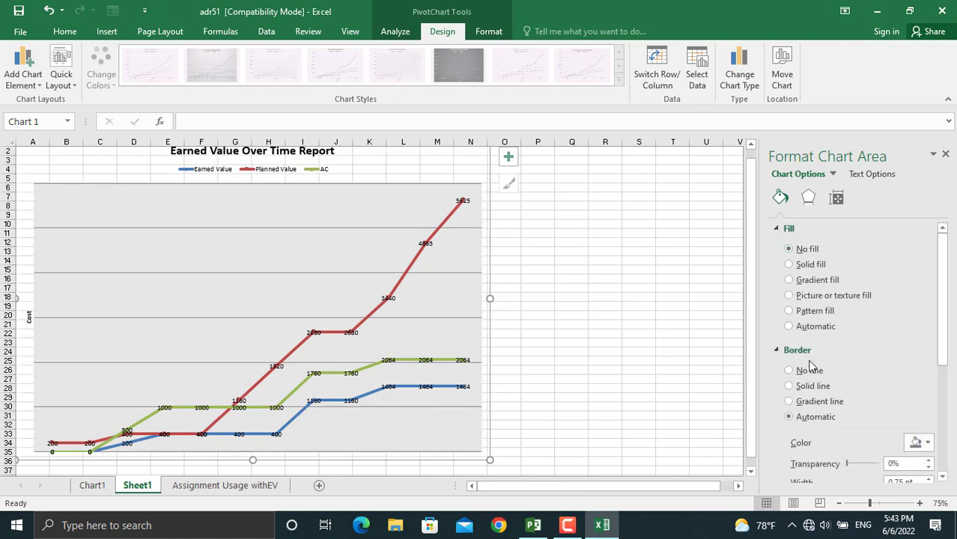
pyautogui.click(809, 365)
# Remove the plot area fill and the horizontal gridlines
pyautogui.click(442, 260)
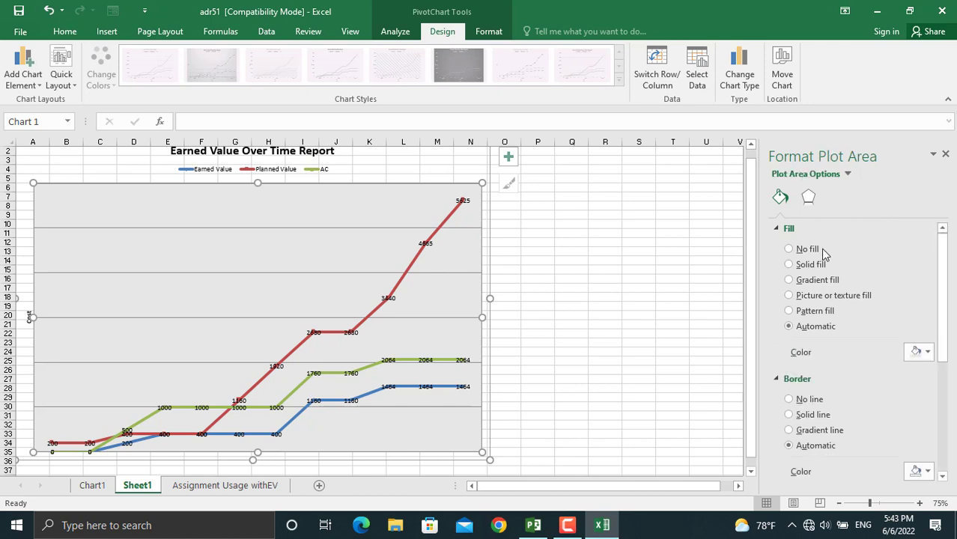
pyautogui.click(812, 253)
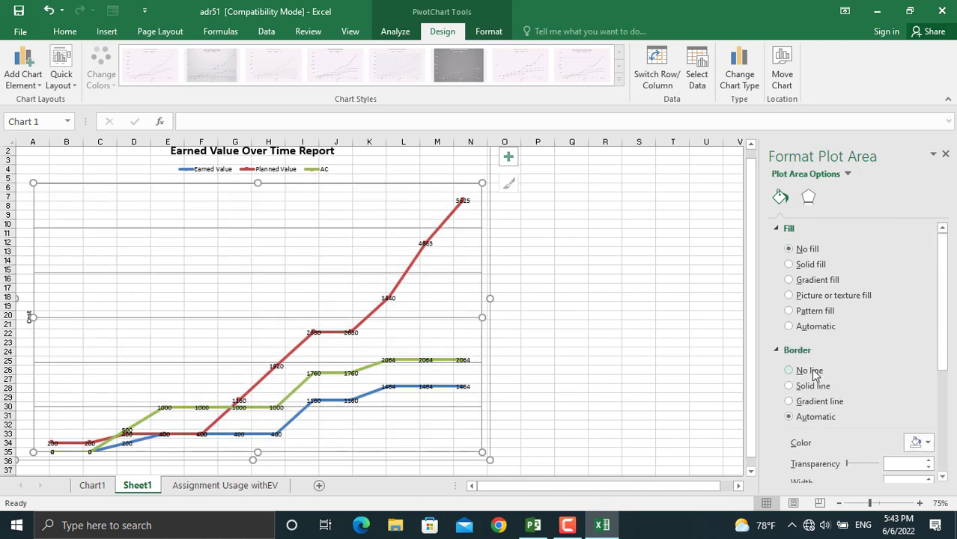
pyautogui.click(347, 272)
pyautogui.press('Escape')
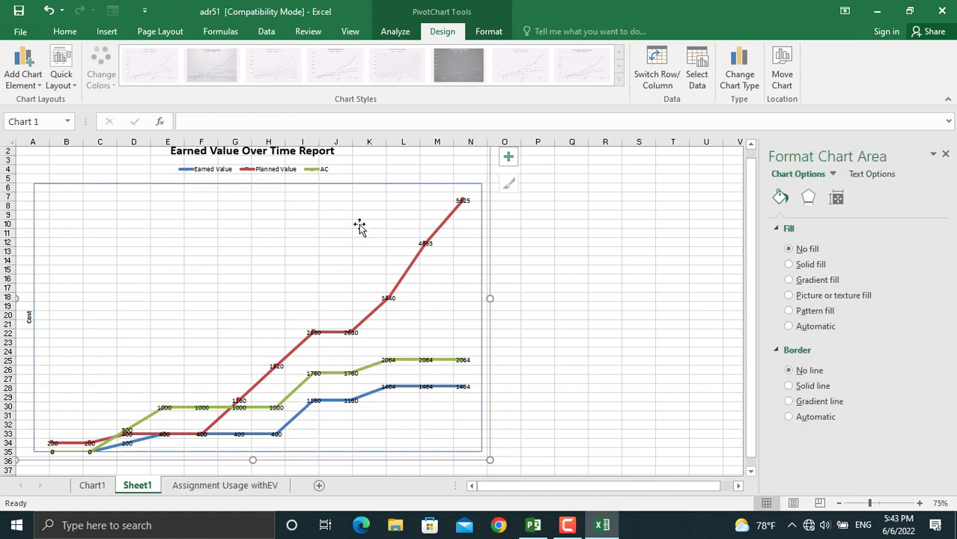